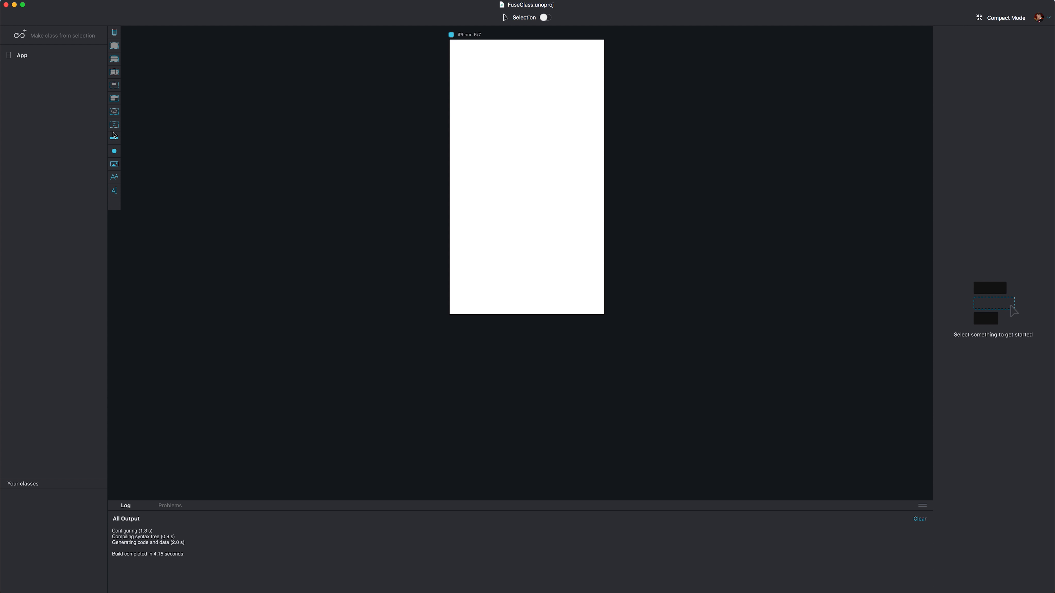
Add a Rectangle to the App and set its width and height to 150.
left_click_drag(115, 141, 32, 65)
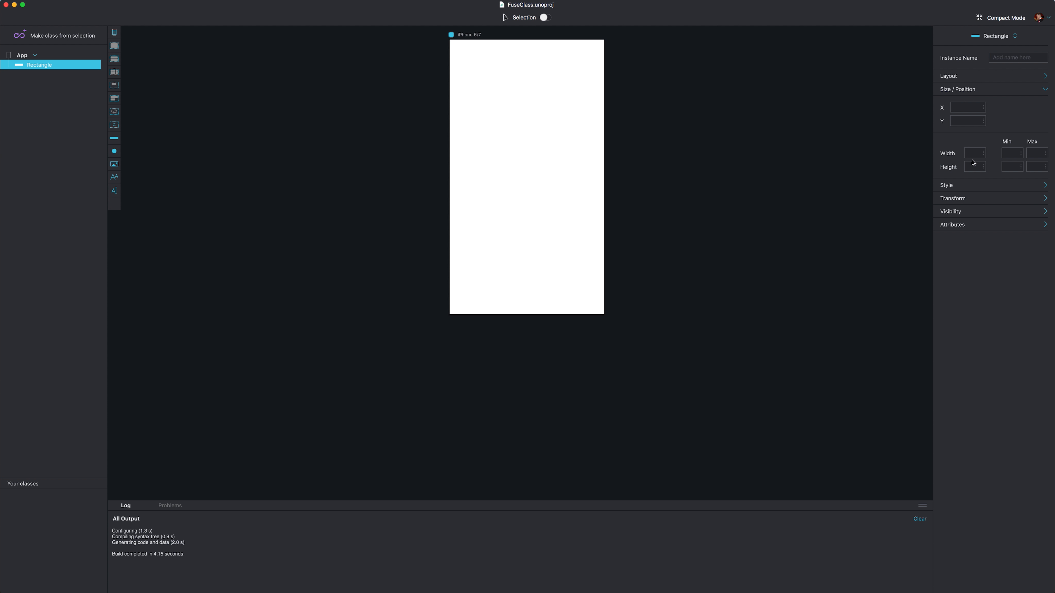
left_click(972, 77)
left_click(972, 77)
left_click(972, 153)
type("150")
key("Tab")
type("15")
key("Tab")
Fill the rectangle with pure red (#F00).
left_click(972, 184)
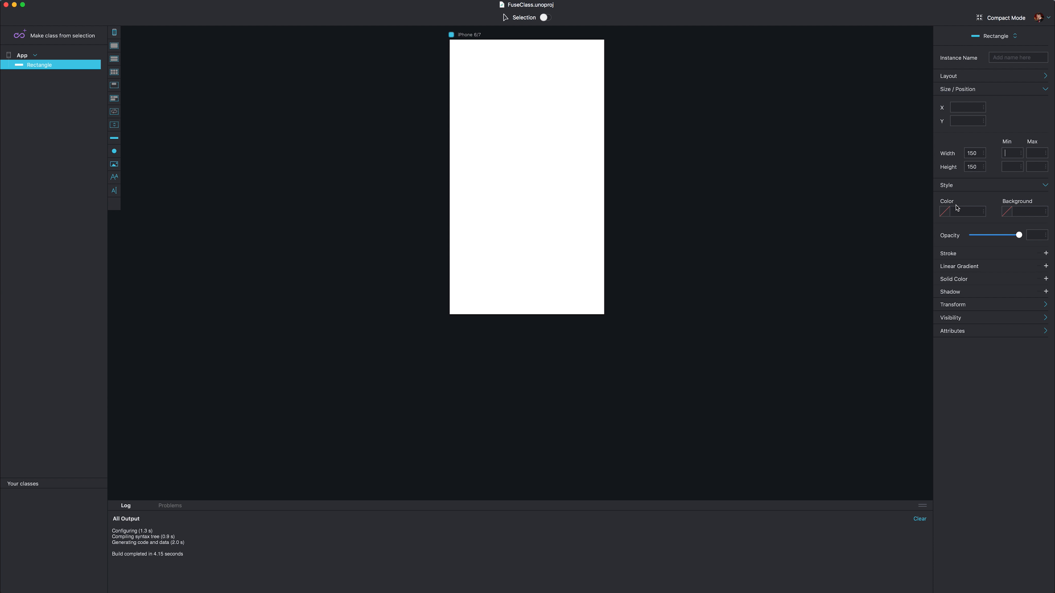
left_click(943, 213)
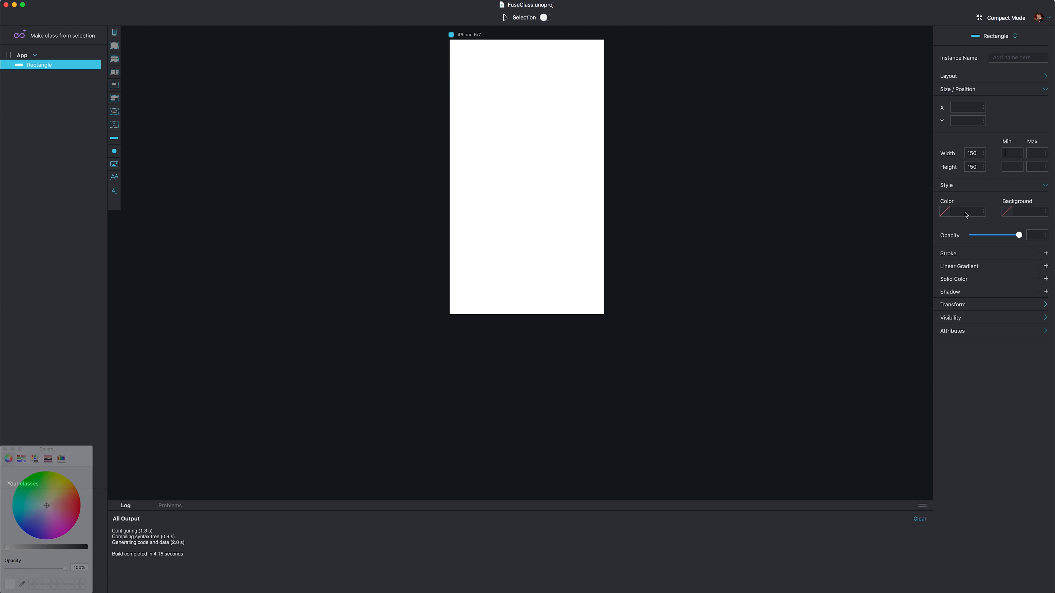
left_click(966, 213)
left_click(943, 213)
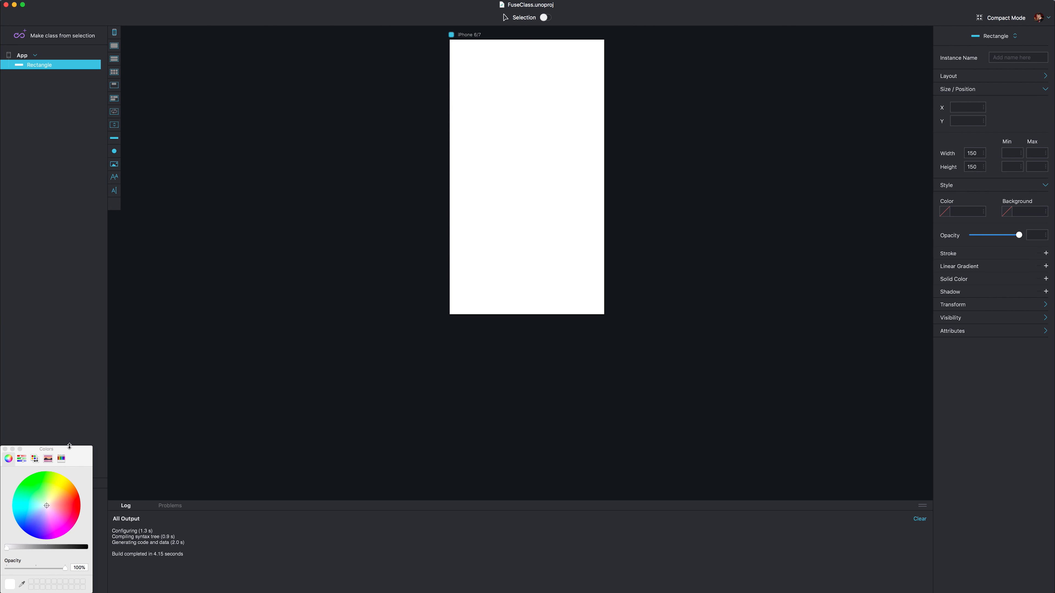
mouse_move(59, 464)
left_mouse_down()
mouse_move(399, 296)
mouse_move(424, 337)
left_mouse_up()
left_click(412, 325)
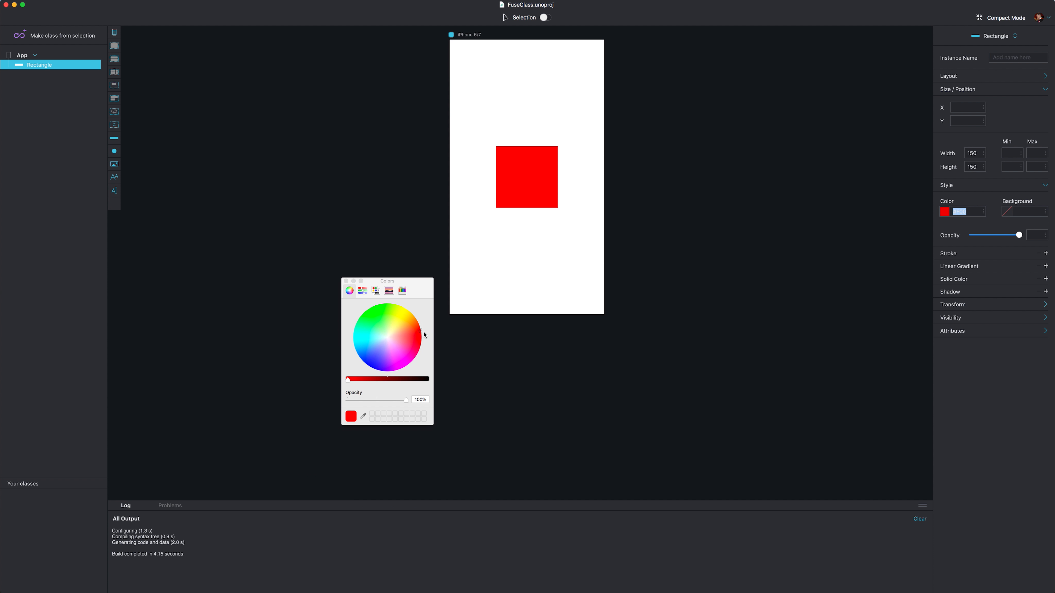
left_click(346, 281)
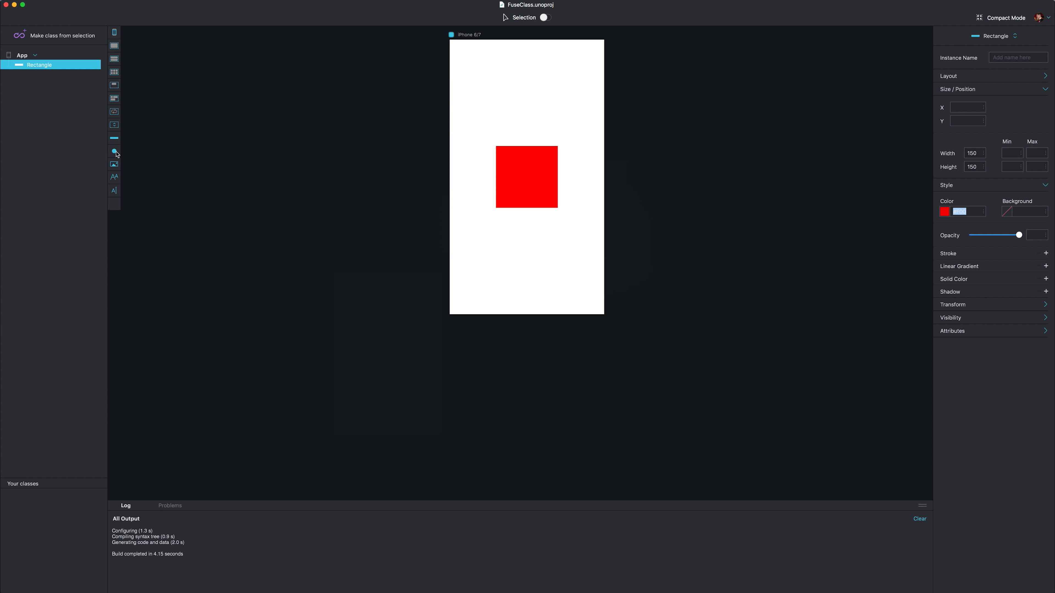
Add a Circle below the Rectangle in the App and set its width and height to 150.
left_click_drag(116, 151, 54, 68)
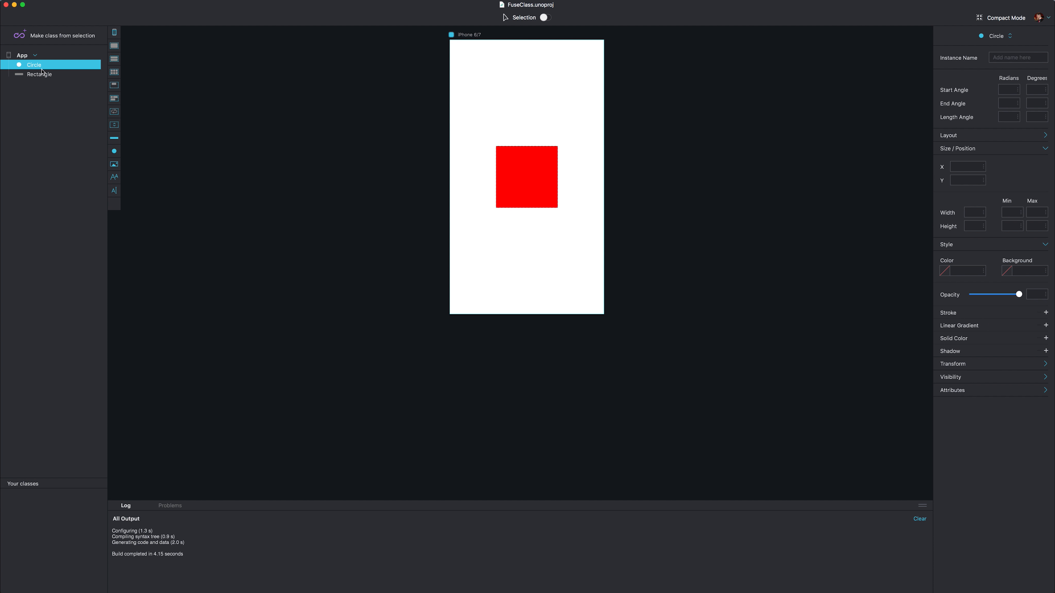
left_click(972, 213)
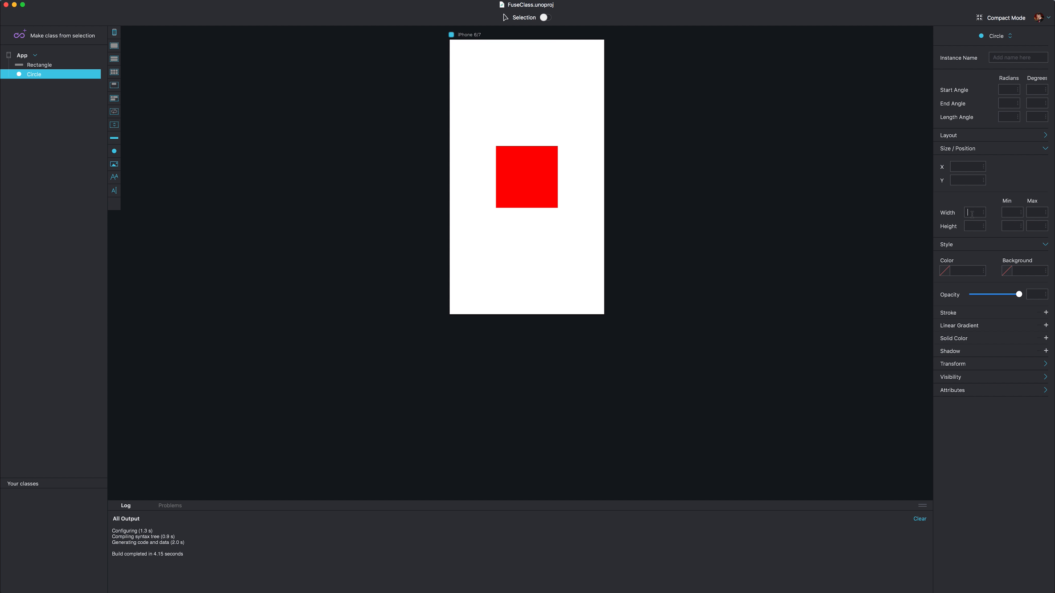
type("150")
key("Tab")
type("150")
Fill the circle with blue (#0009FF).
left_click(948, 269)
left_click_drag(387, 347, 355, 371)
left_click_drag(355, 372, 366, 372)
Add a StackPanel containing the Rectangle and Circle, clear the log, and set the panel's item spacing to 10.
mouse_move(112, 58)
left_mouse_down()
mouse_move(71, 58)
mouse_move(121, 64)
mouse_move(56, 68)
left_mouse_up()
left_click(916, 518)
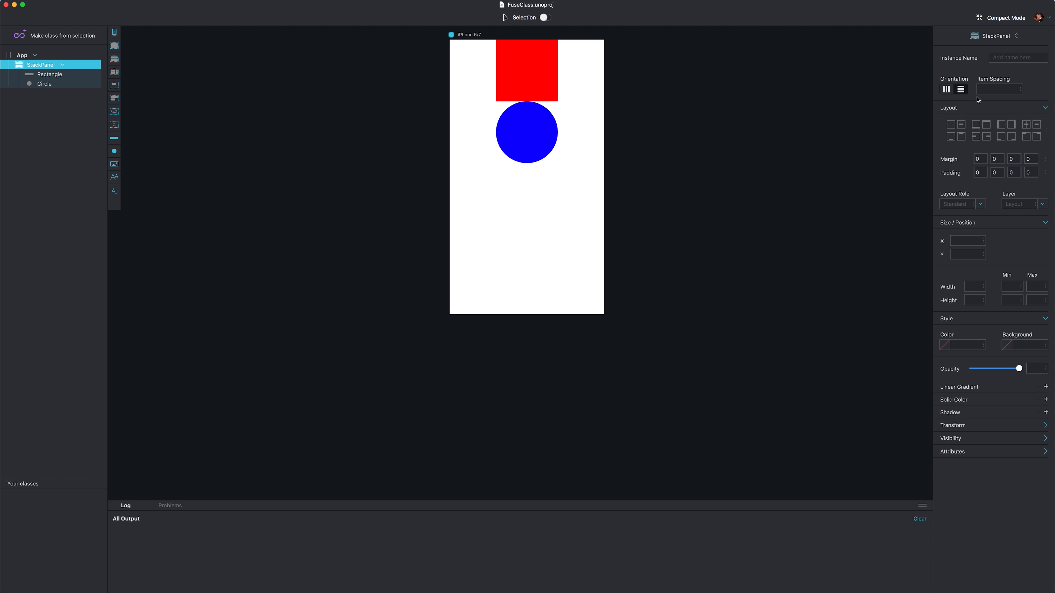
type("10")
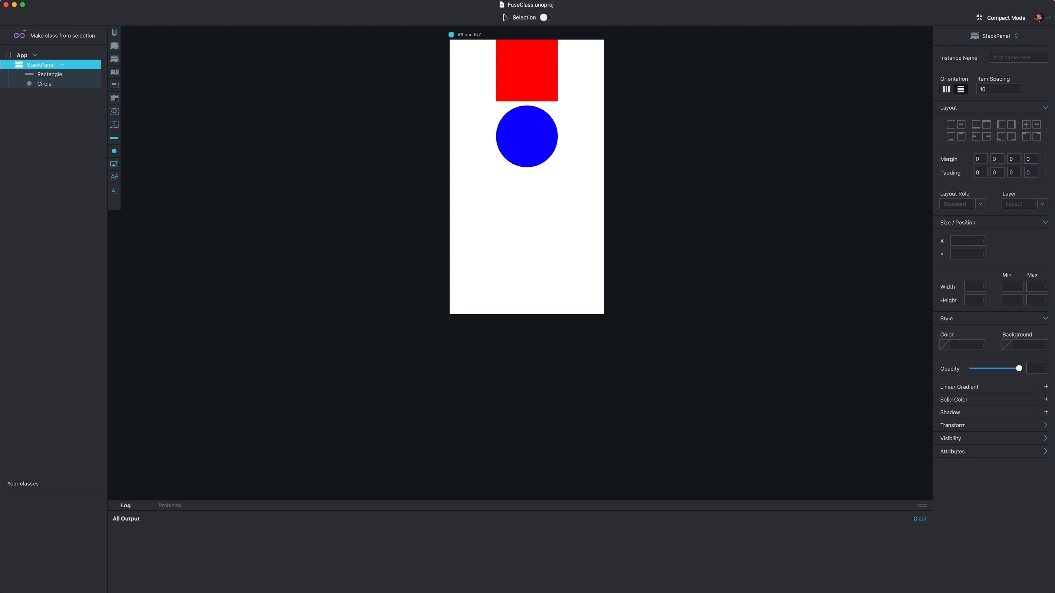
Set the StackPanel's top padding to 20.
left_click(980, 171)
type("20")
key("BackSpace")
key("BackSpace")
key("Tab")
type("20")
Turn on Selection mode and select the circle and then the red rectangle directly on the phone preview.
left_click(55, 75)
left_click(55, 85)
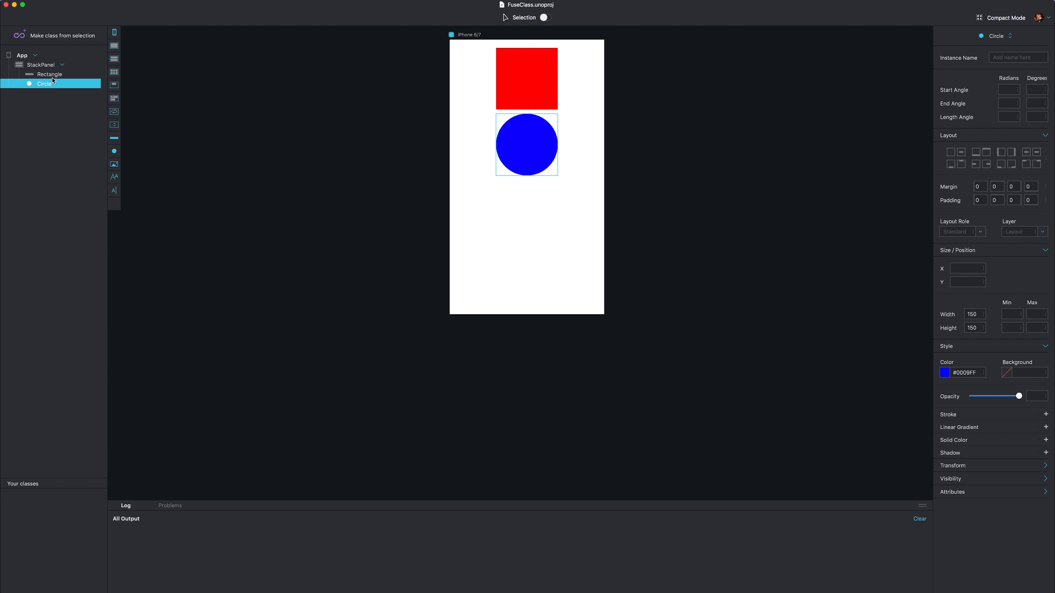
left_click(57, 75)
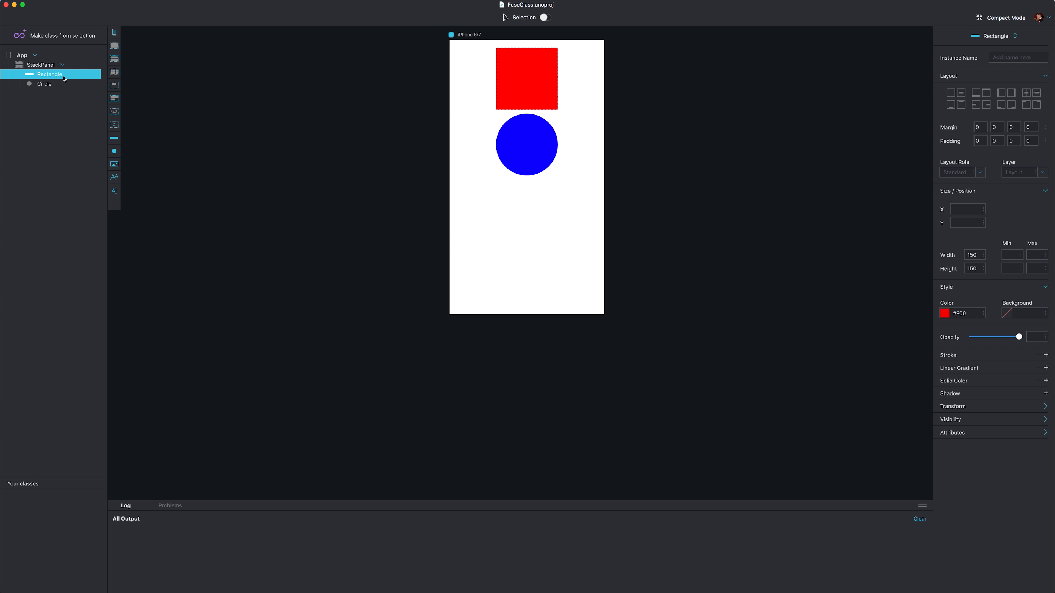
left_click(66, 84)
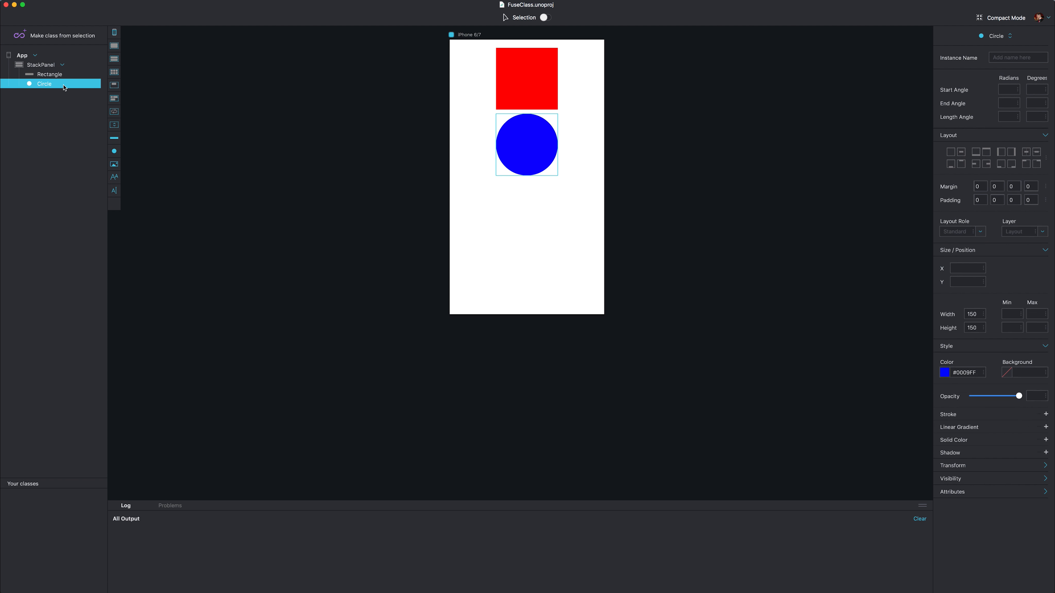
left_click(62, 75)
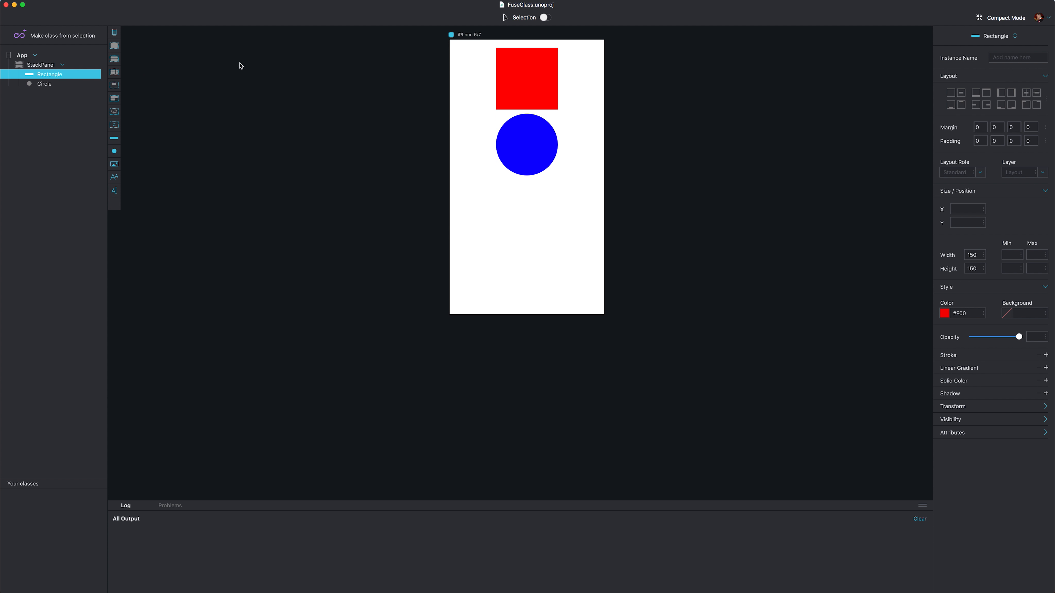
left_click(545, 19)
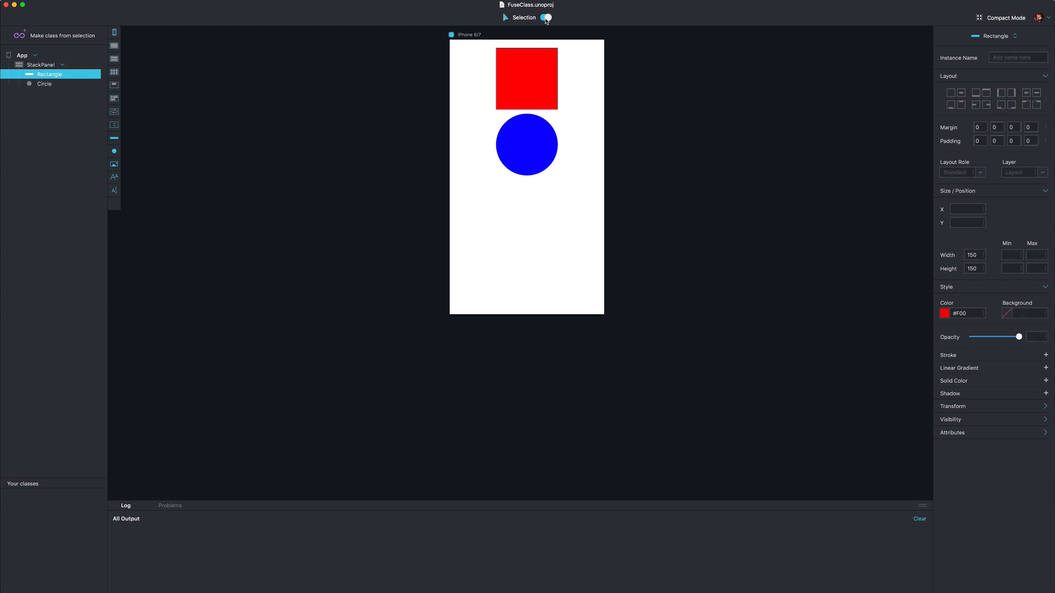
left_click(530, 141)
left_click(533, 98)
Make a class named RedRectangle from the selected red rectangle, extracting it to a new file.
left_click(58, 36)
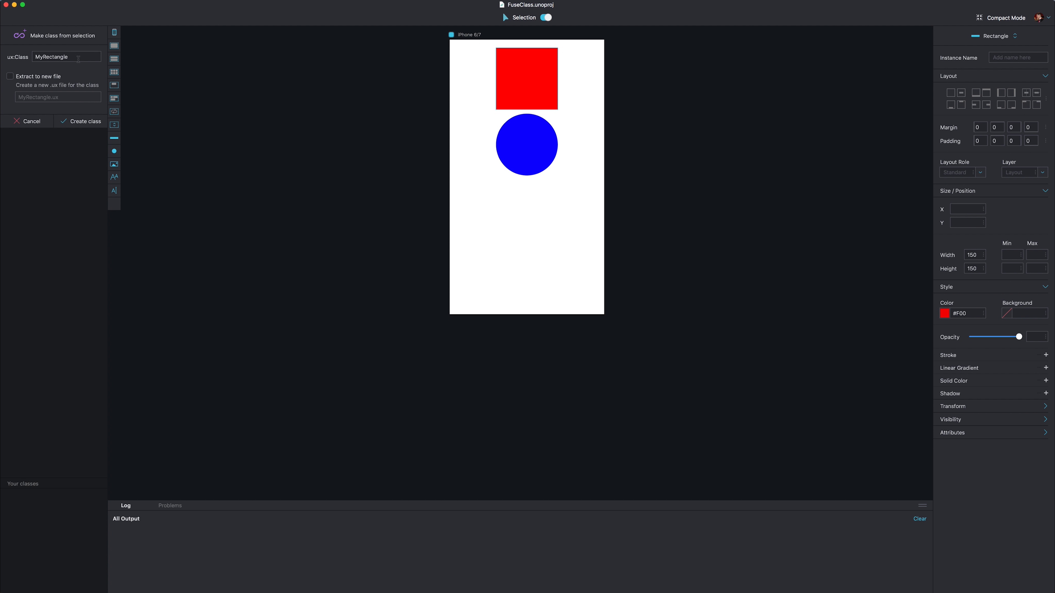
double_click(45, 57)
left_click(81, 58)
double_click(81, 57)
type("RedRect")
type("ag")
type("gle")
left_click(40, 77)
left_click(71, 122)
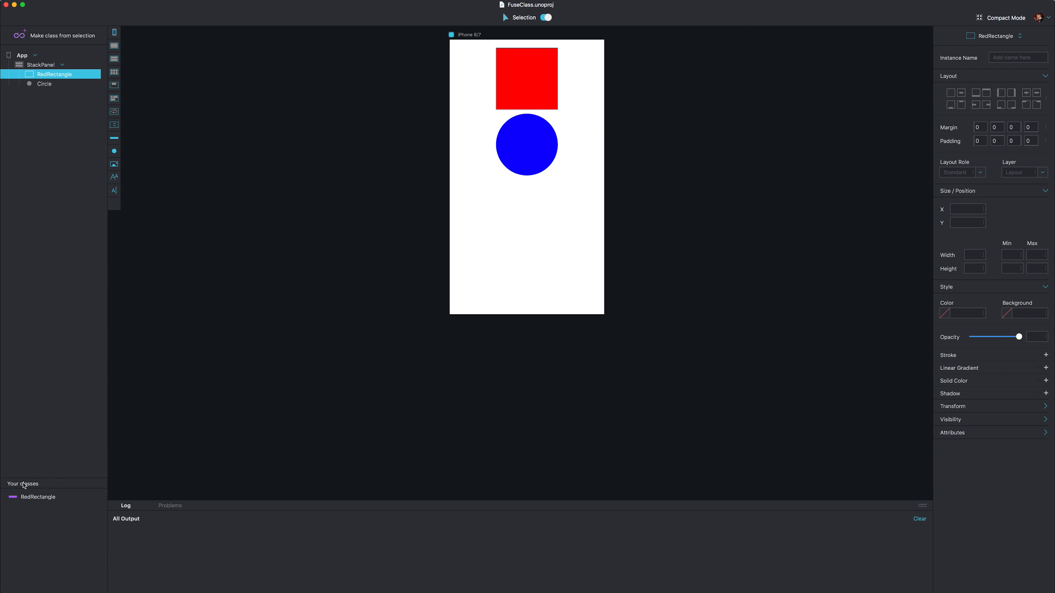
Make a class from the blue circle with the default name MyCircle, extracting it to a new file.
left_click(73, 84)
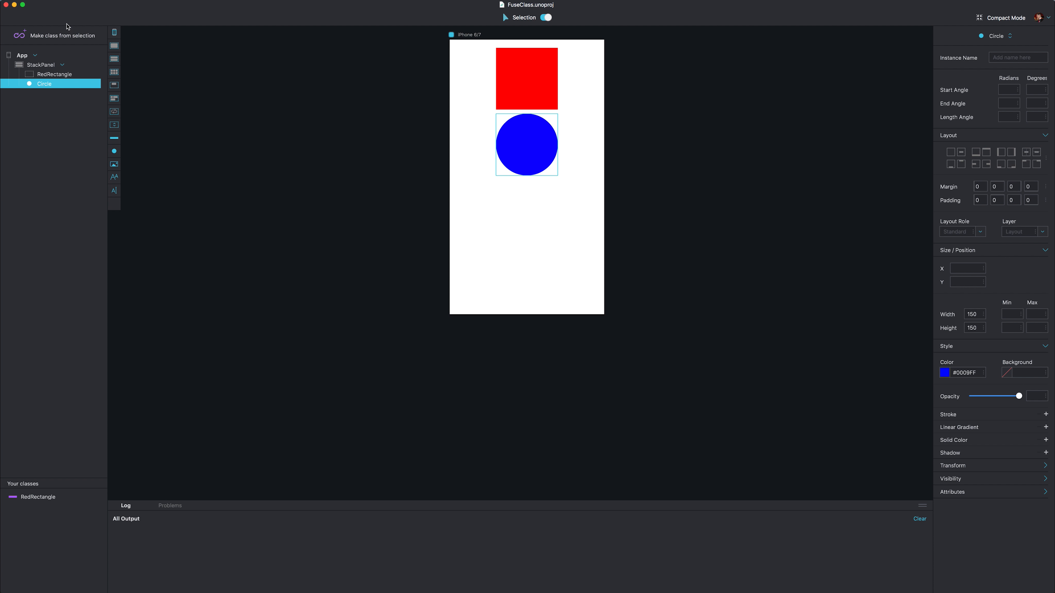
left_click(63, 34)
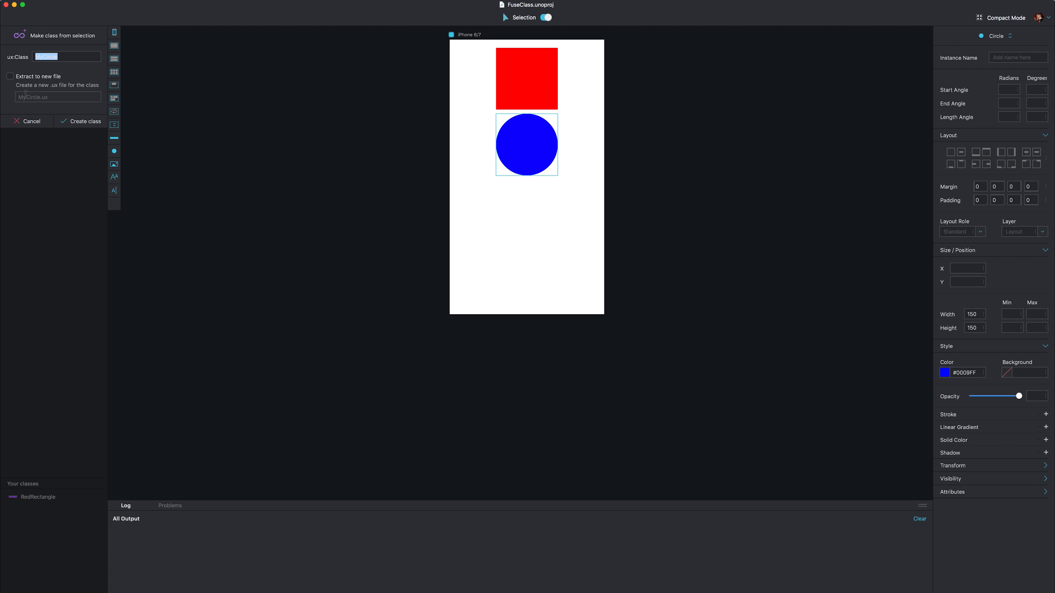
left_click(33, 77)
left_click(68, 122)
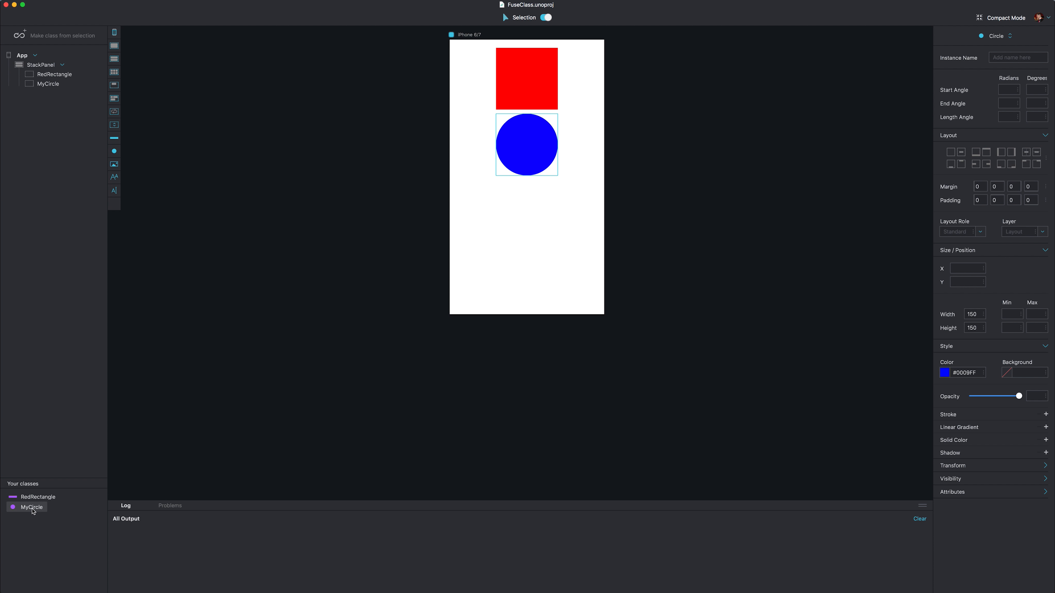
Add another MyCircle instance and another RedRectangle instance to the StackPanel, with the rectangle last.
left_click(34, 500)
left_click(32, 504)
left_click_drag(28, 509, 53, 90)
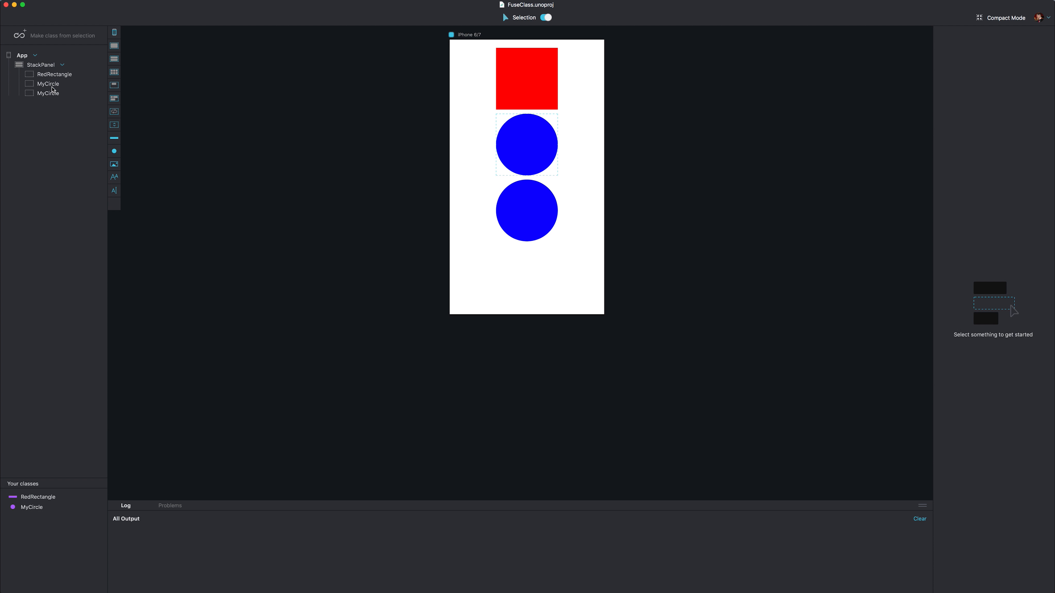
left_click(53, 95)
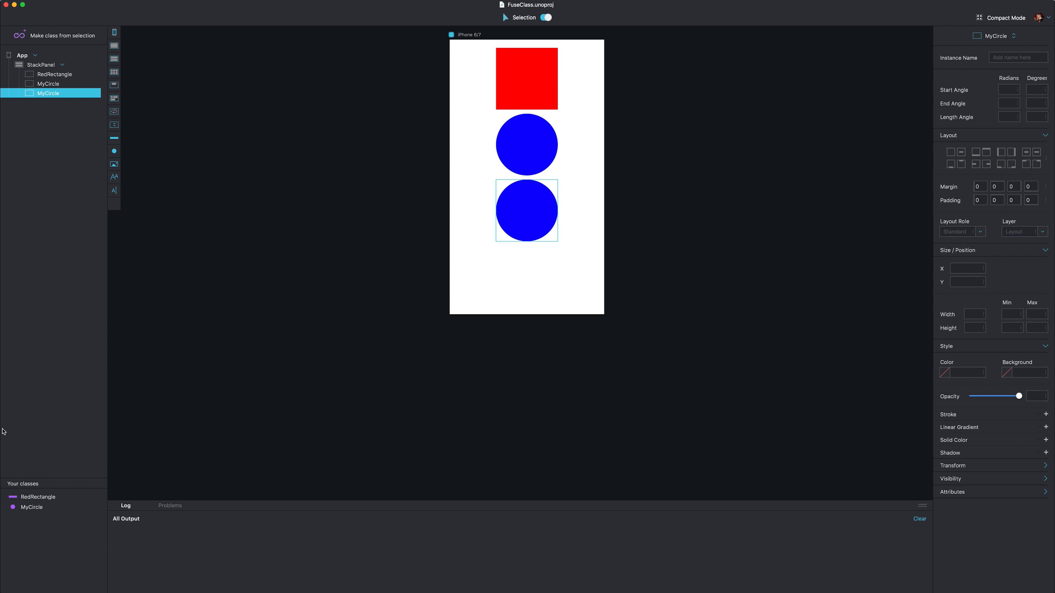
left_click_drag(37, 497, 69, 98)
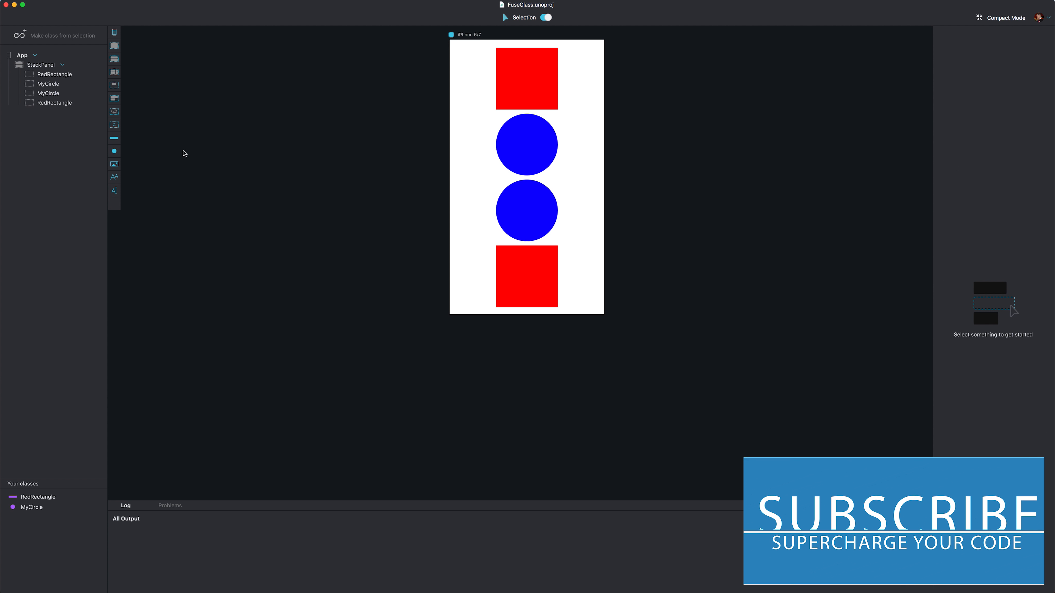
Open the RedRectangle class for editing and change its fill color to turquoise (#75DDD7).
left_click(51, 497)
right_click(51, 498)
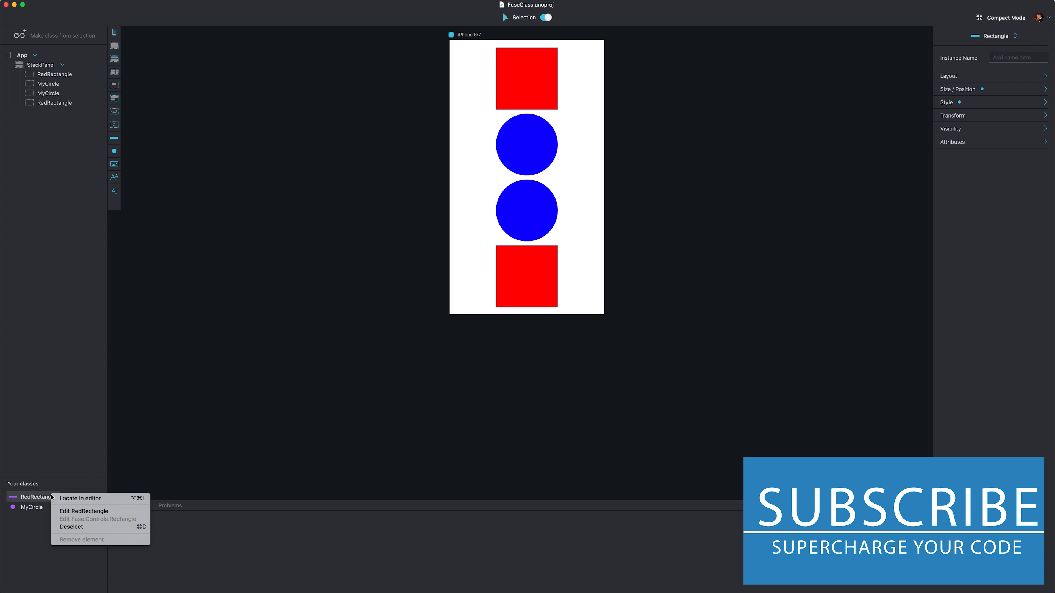
left_click(70, 512)
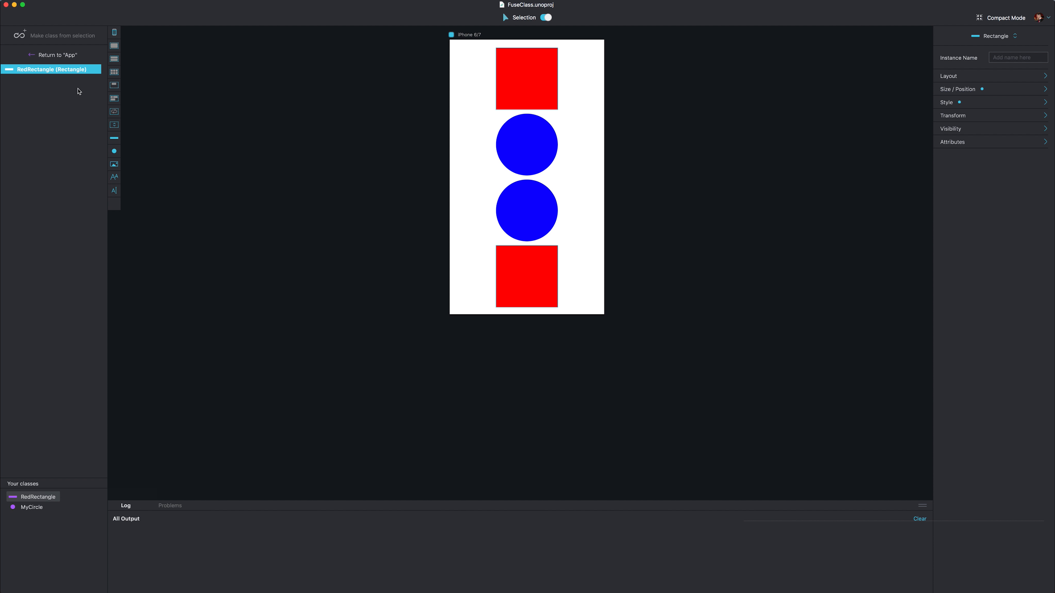
right_click(71, 69)
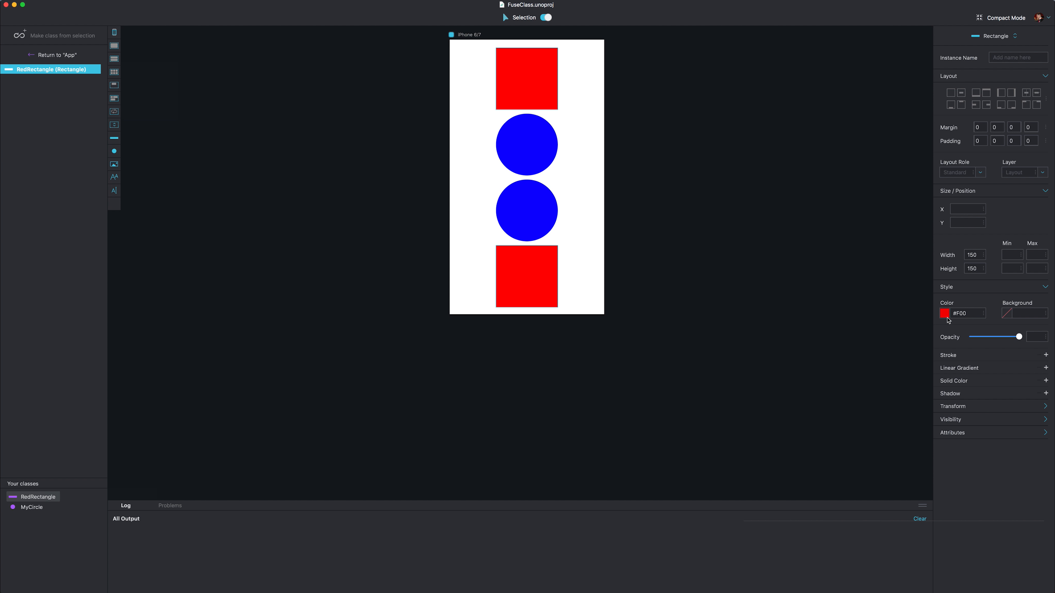
left_click(945, 314)
mouse_move(387, 352)
left_mouse_down()
mouse_move(397, 324)
mouse_move(371, 307)
mouse_move(357, 325)
mouse_move(364, 348)
mouse_move(410, 360)
mouse_move(428, 345)
mouse_move(393, 305)
mouse_move(375, 307)
mouse_move(369, 341)
mouse_move(379, 311)
mouse_move(420, 344)
mouse_move(377, 311)
mouse_move(376, 338)
left_mouse_up()
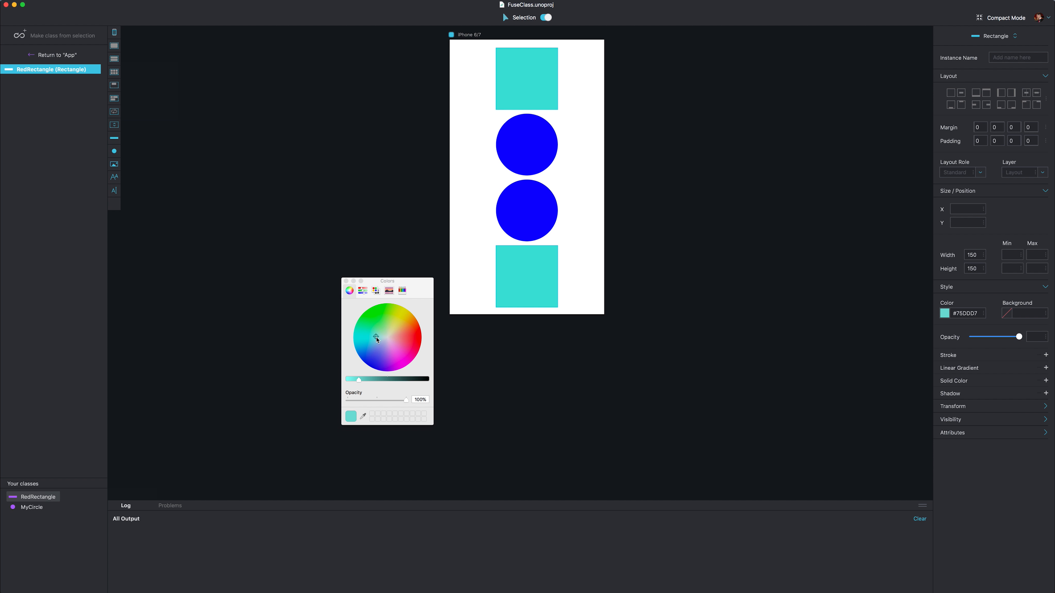
left_click(346, 281)
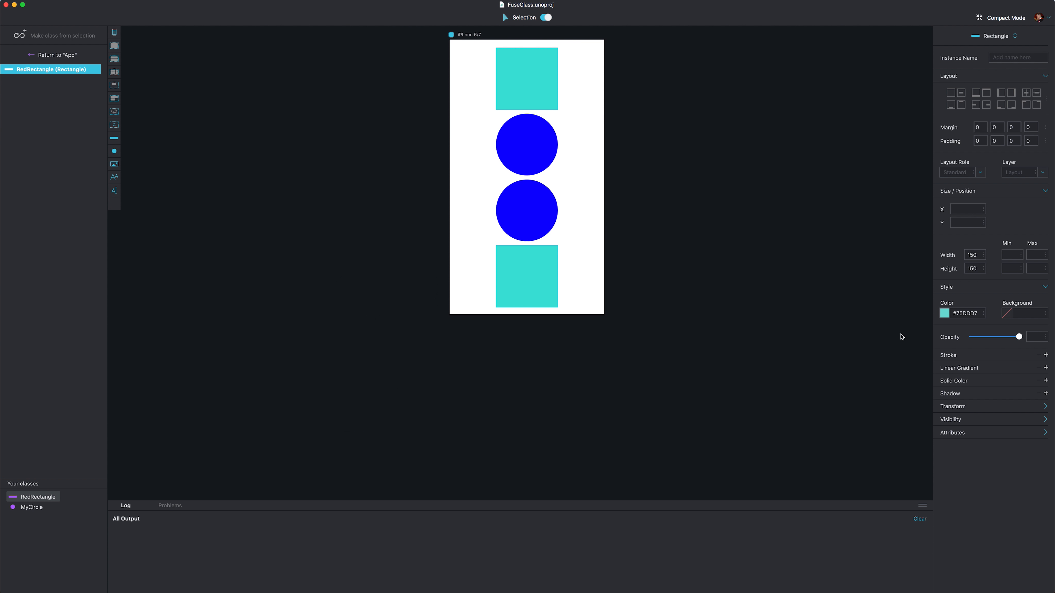
Add the default linear gradient and a black (#000) shadow to the RedRectangle class.
left_click(1045, 367)
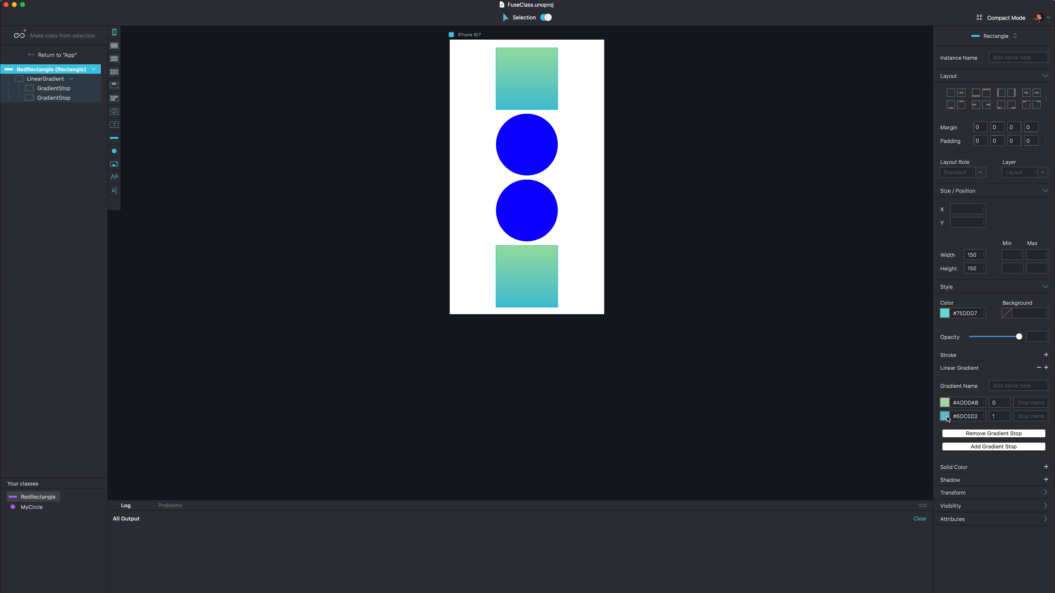
left_click(1045, 479)
scroll(1000, 483, "down", 1)
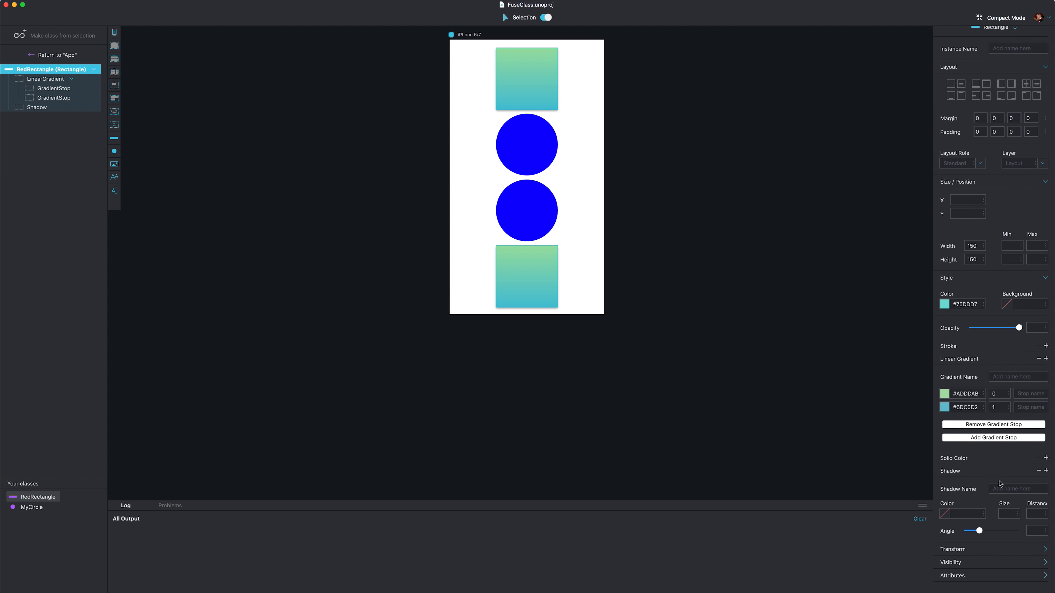
left_click(944, 525)
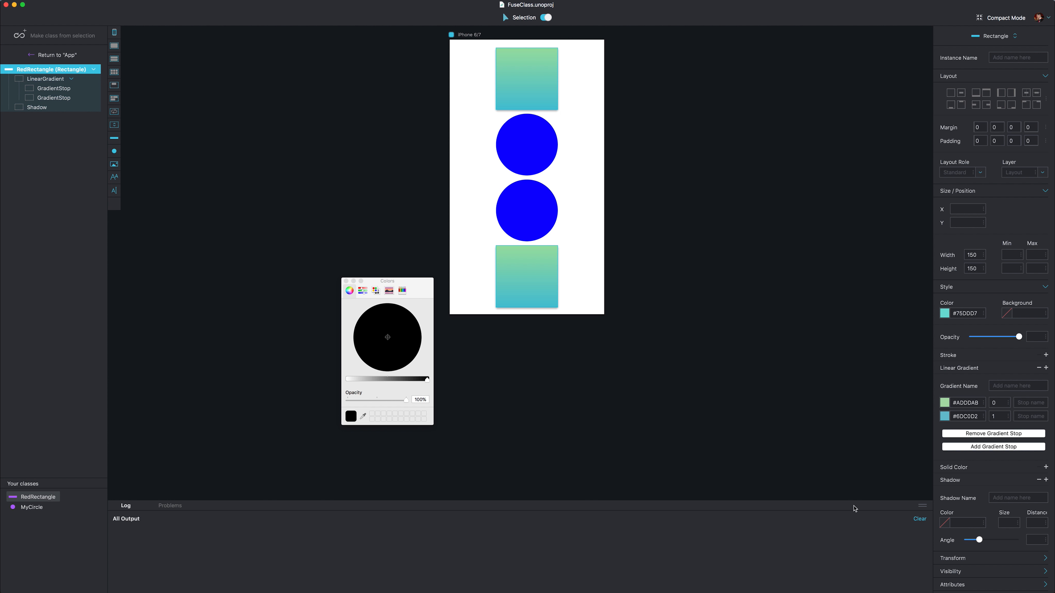
left_click(425, 379)
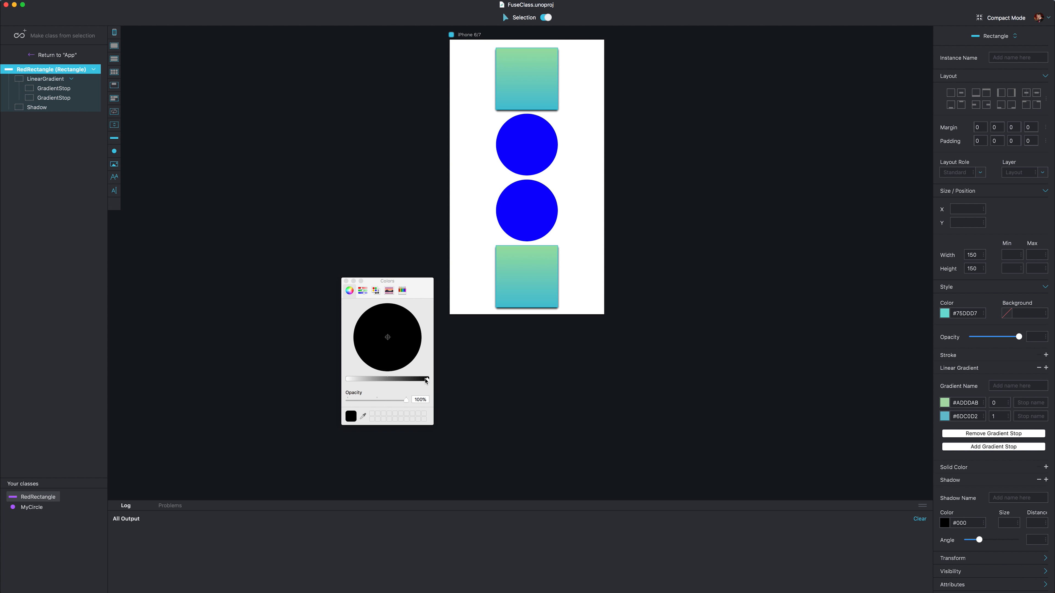
left_click(346, 281)
Set the RedRectangle shadow's angle to 101, deselect the class to check it, and reselect it.
mouse_move(978, 539)
left_mouse_down()
mouse_move(966, 539)
mouse_move(980, 539)
left_mouse_up()
left_click_drag(980, 539, 981, 536)
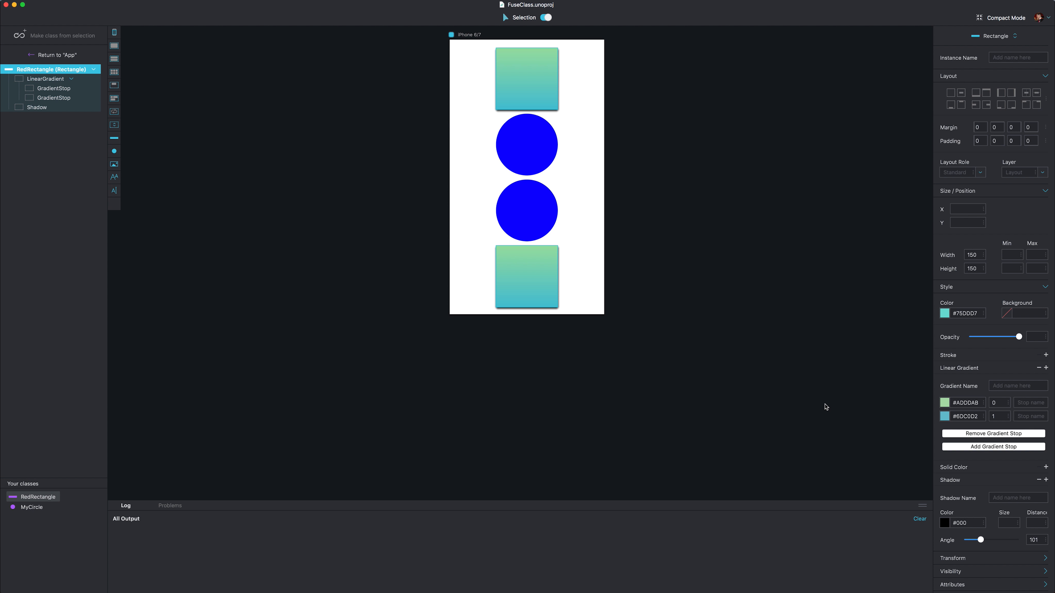
left_click(667, 329)
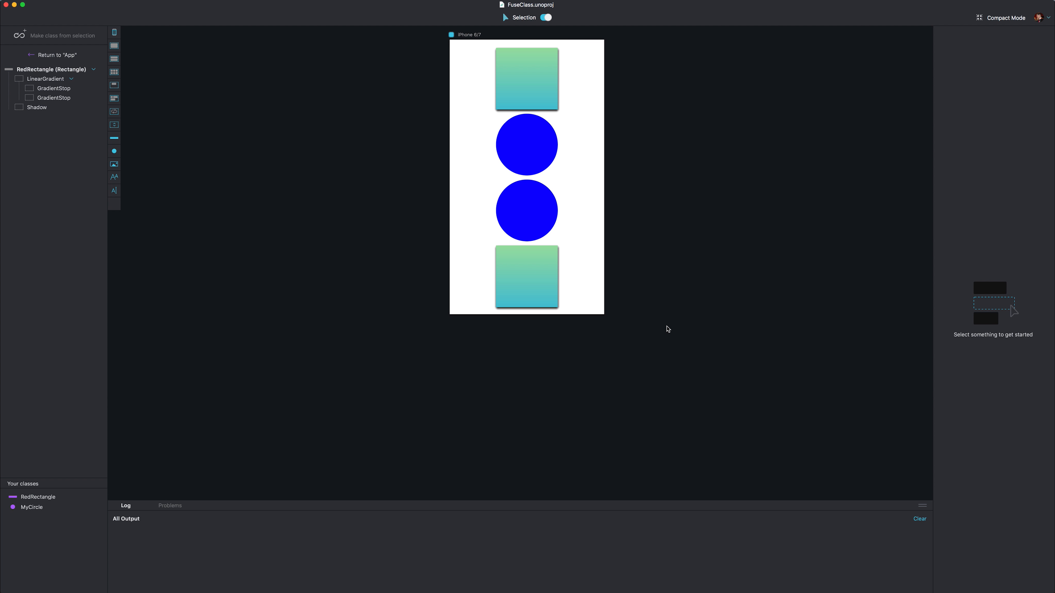
left_click(527, 285)
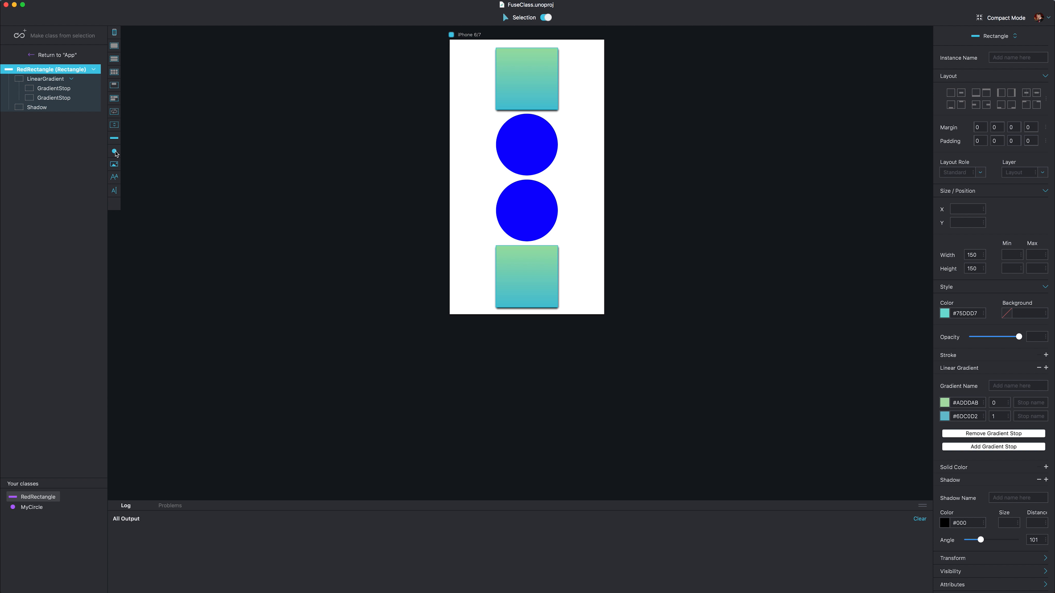
Add a circle inside the RedRectangle class and set its width and height to 100.
left_click_drag(115, 153, 33, 110)
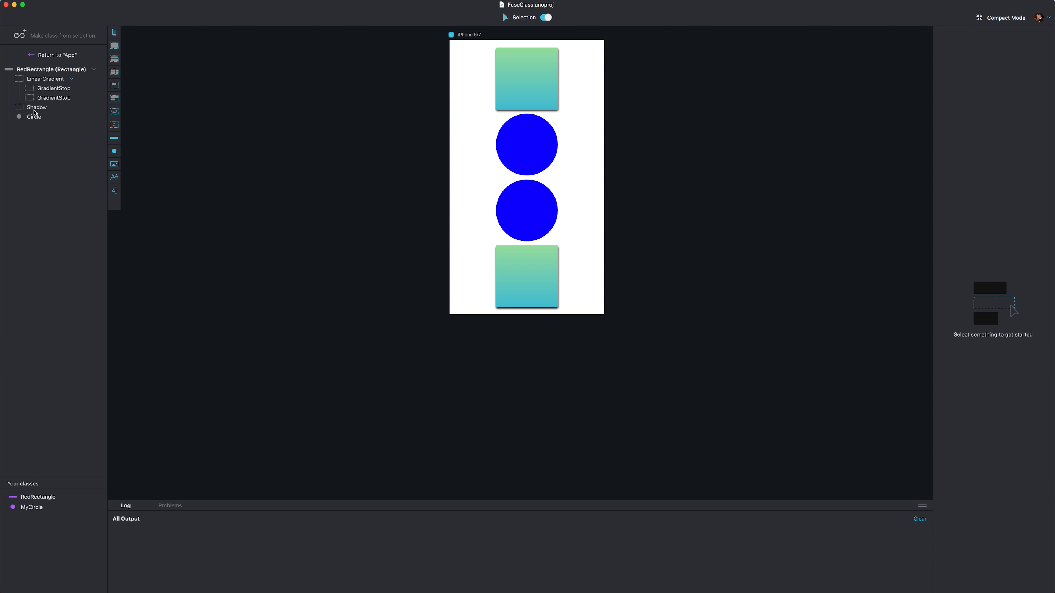
left_click(34, 117)
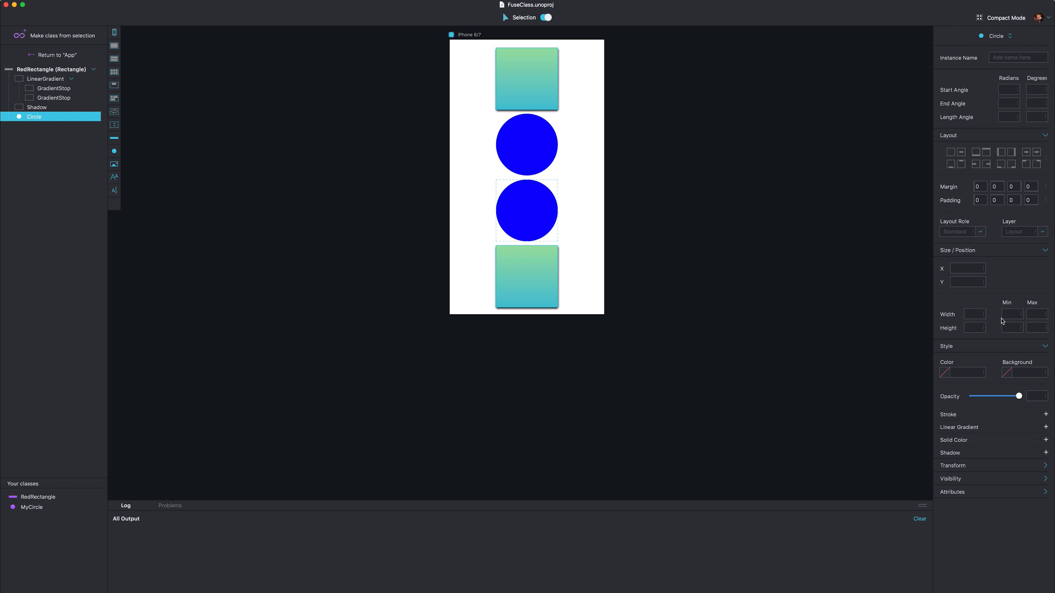
left_click(969, 314)
type("100")
key("Tab")
type("100")
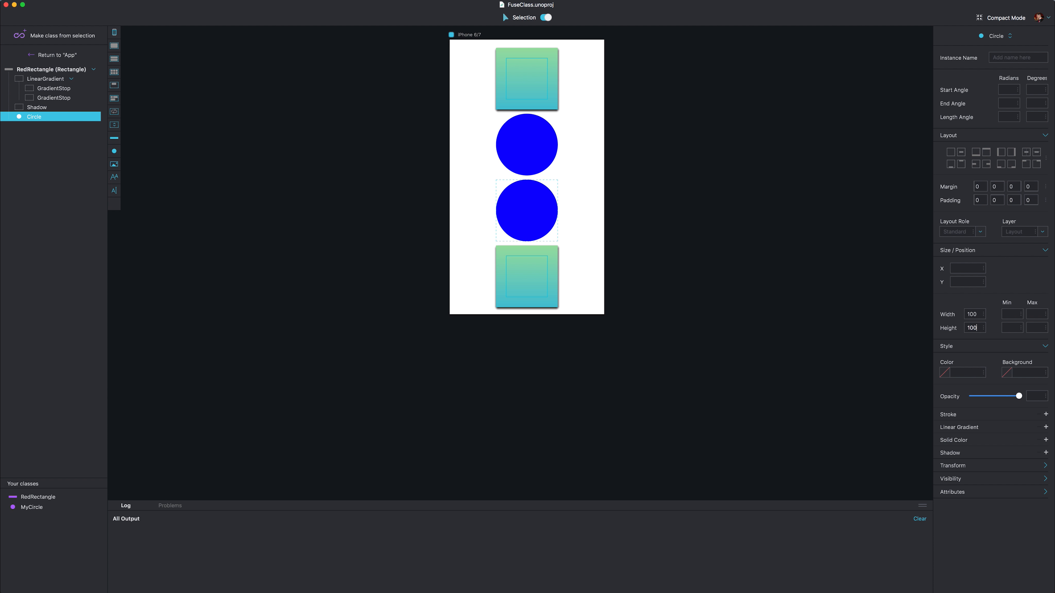
Color the circle inside the RedRectangle class yellow (#FFE500) and deselect it.
left_click(944, 372)
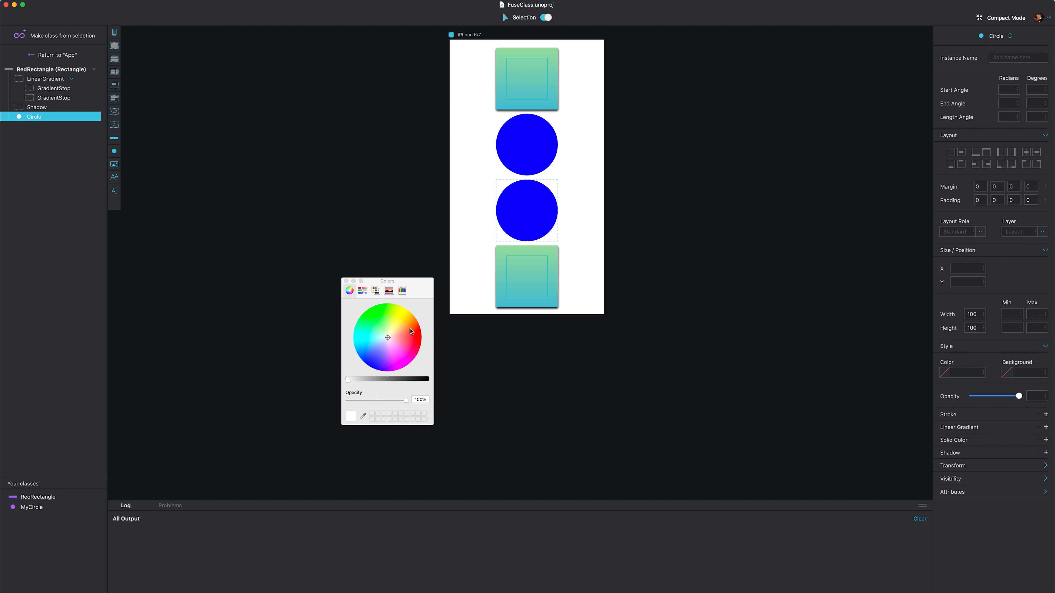
left_click(405, 316)
left_click(407, 107)
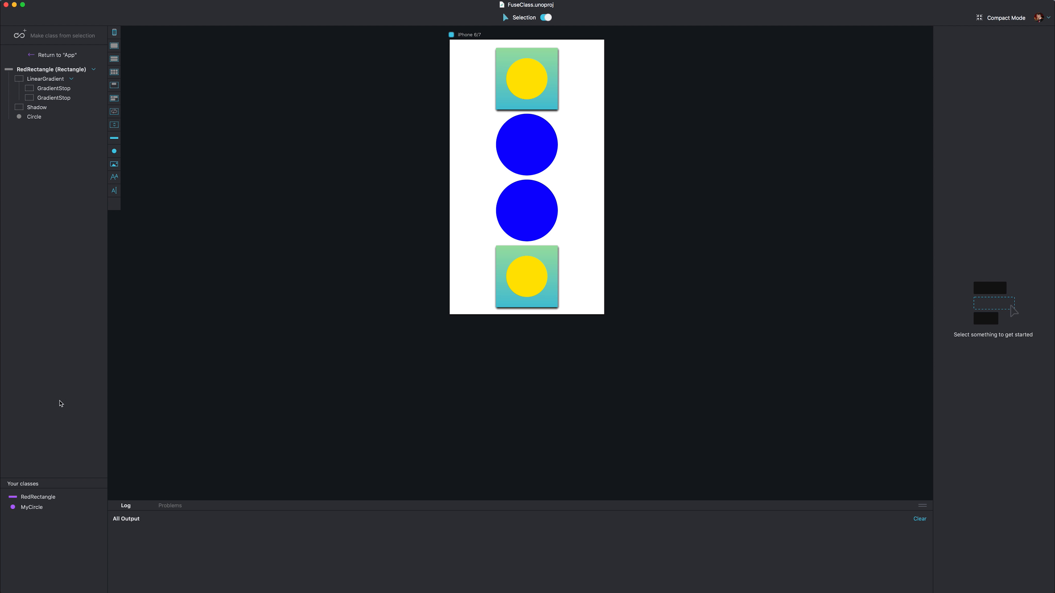
Locate the RedRectangle class's source file in the code editor.
left_click(46, 501)
right_click(46, 503)
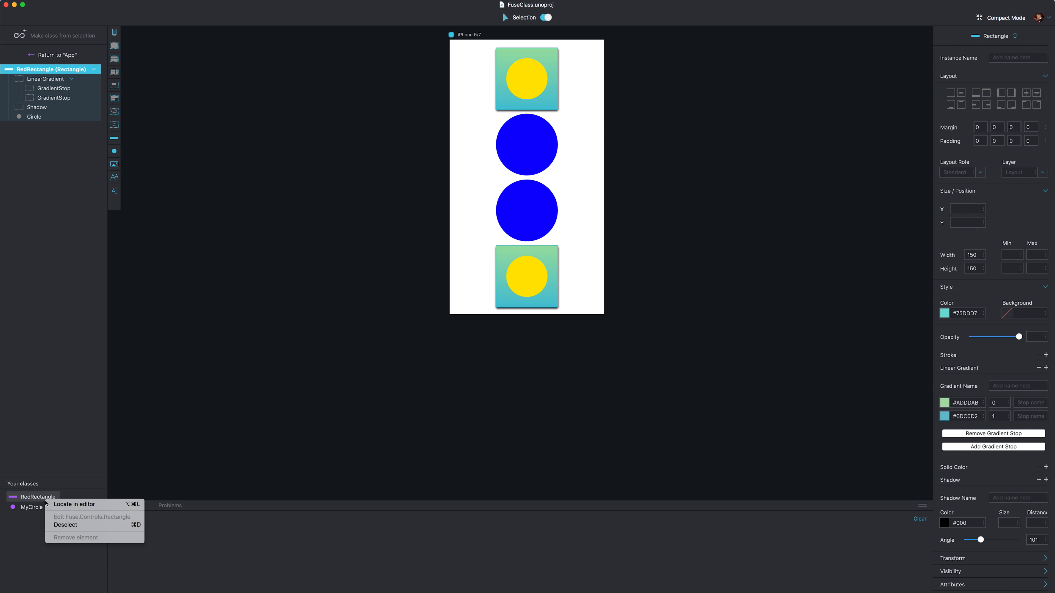
left_click(70, 504)
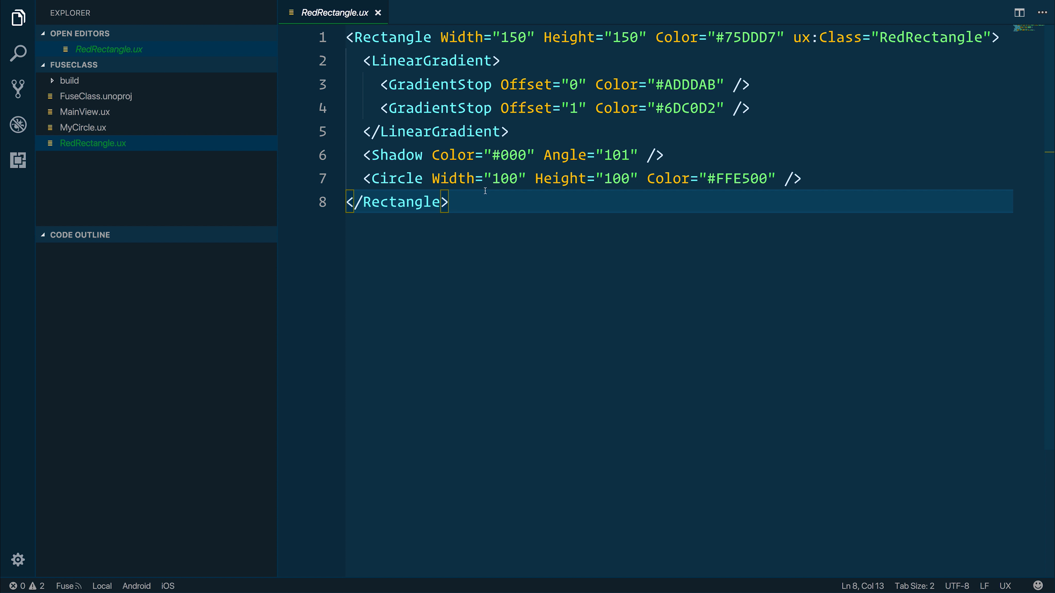
Examine the RedRectangle.ux markup, including its linear gradient, gradient stops, shadow and nested circle.
left_click(510, 155)
left_click(361, 58)
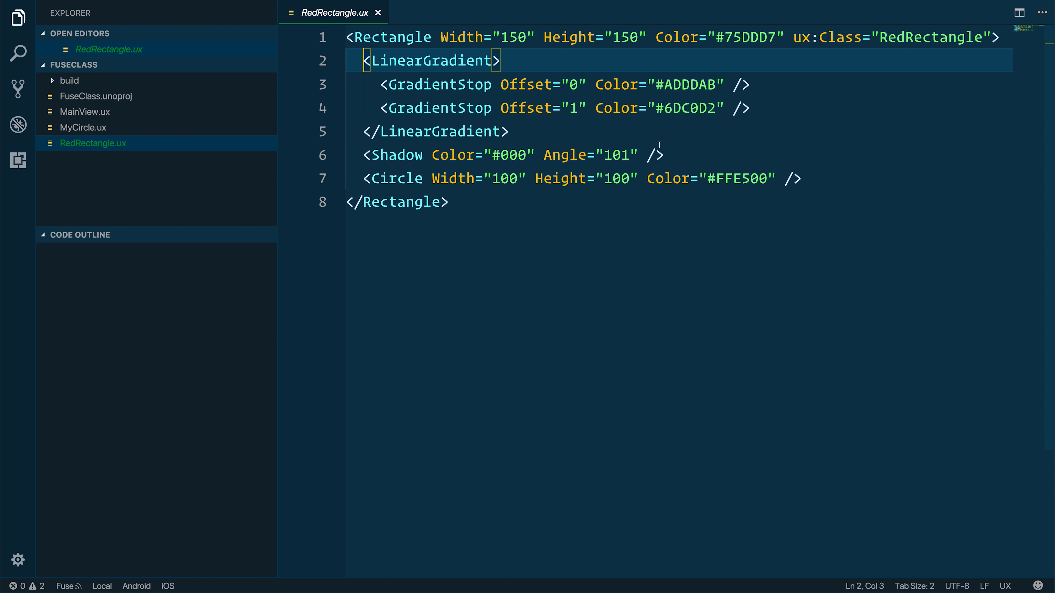
left_click(595, 130)
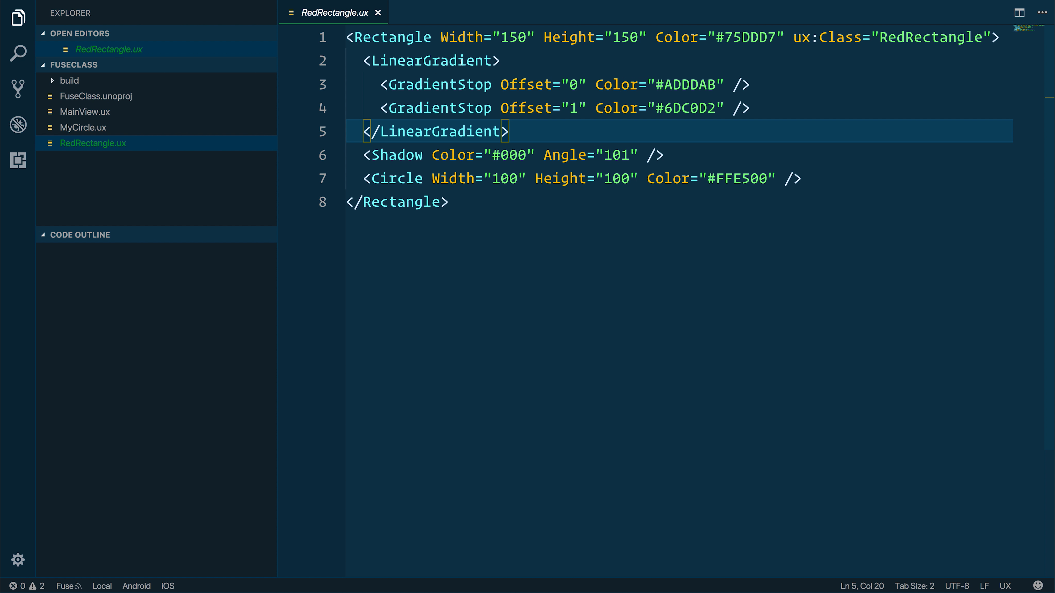
left_click(412, 37)
left_click(450, 63)
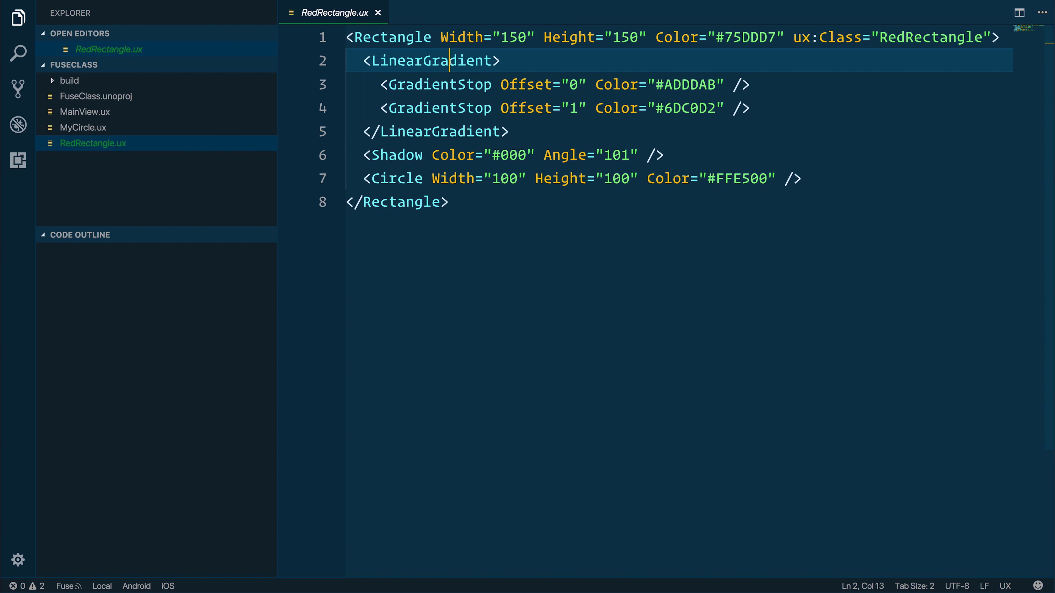
left_click_drag(381, 85, 781, 104)
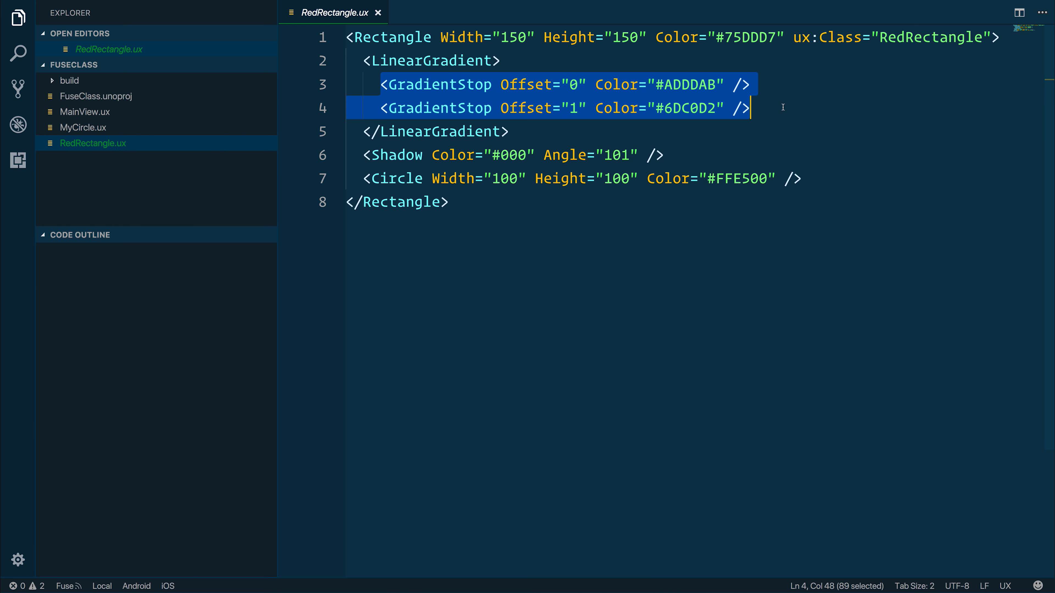
left_click_drag(364, 155, 614, 154)
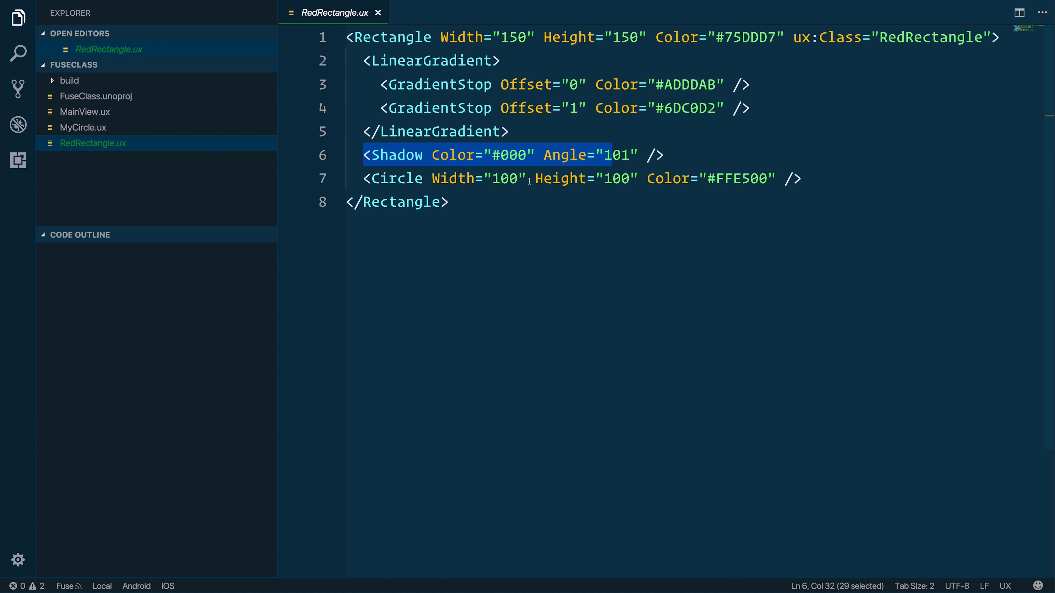
left_click_drag(483, 179, 872, 174)
left_click(873, 175)
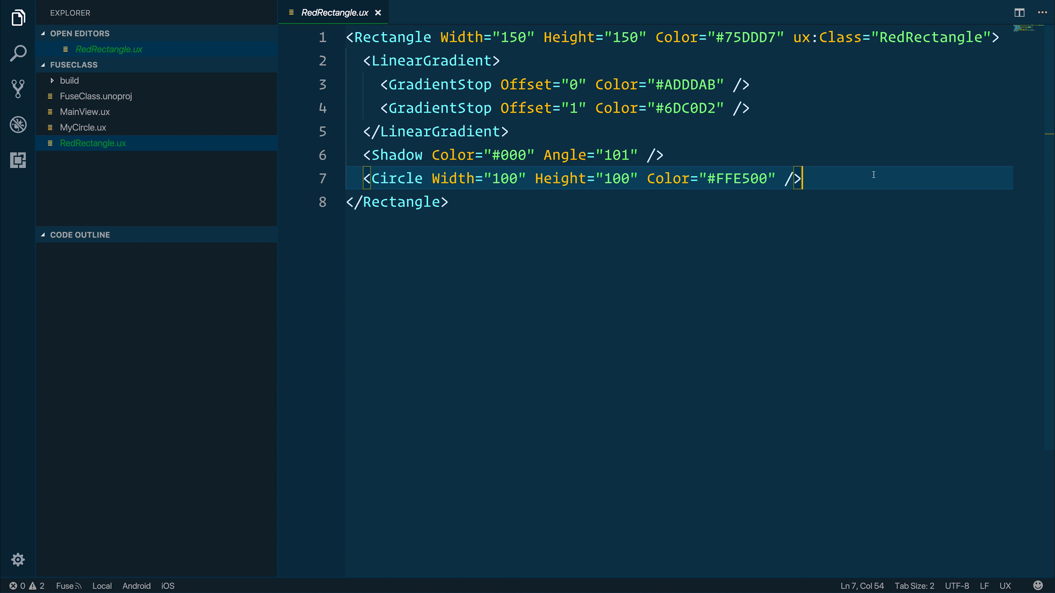